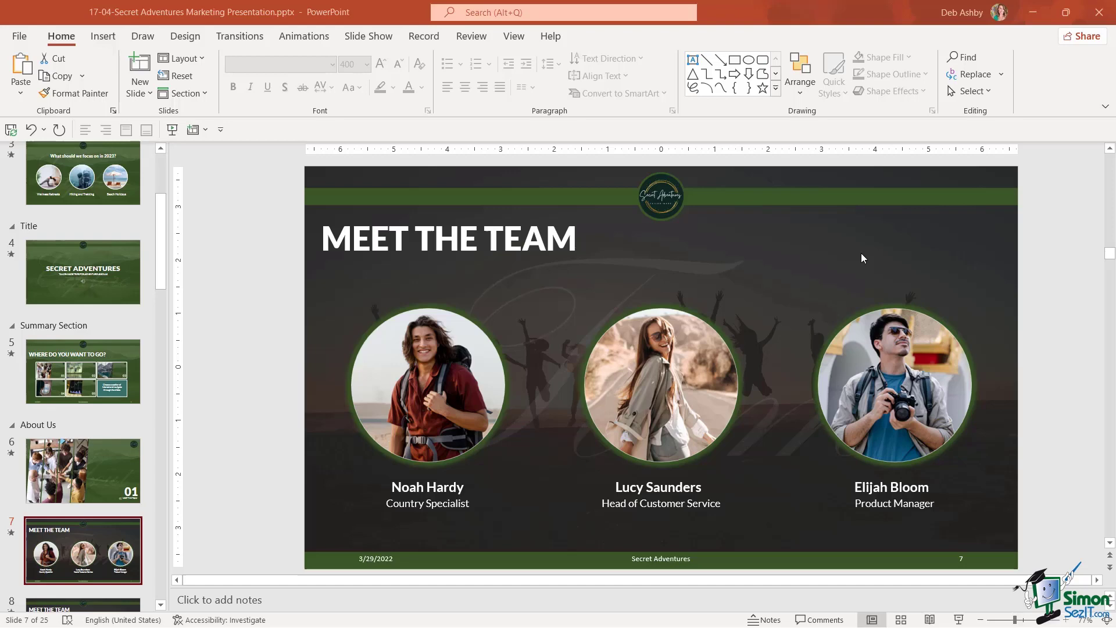
Bring up the Protect Presentation options on the Info page of the Secret Adventures presentation
left_click(18, 38)
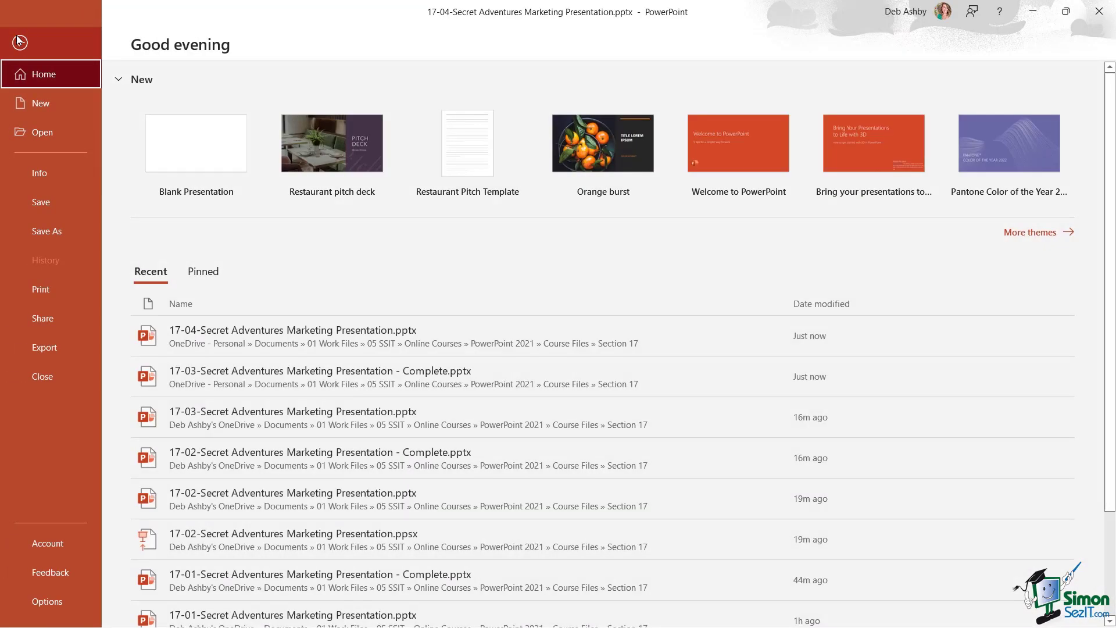
left_click(34, 177)
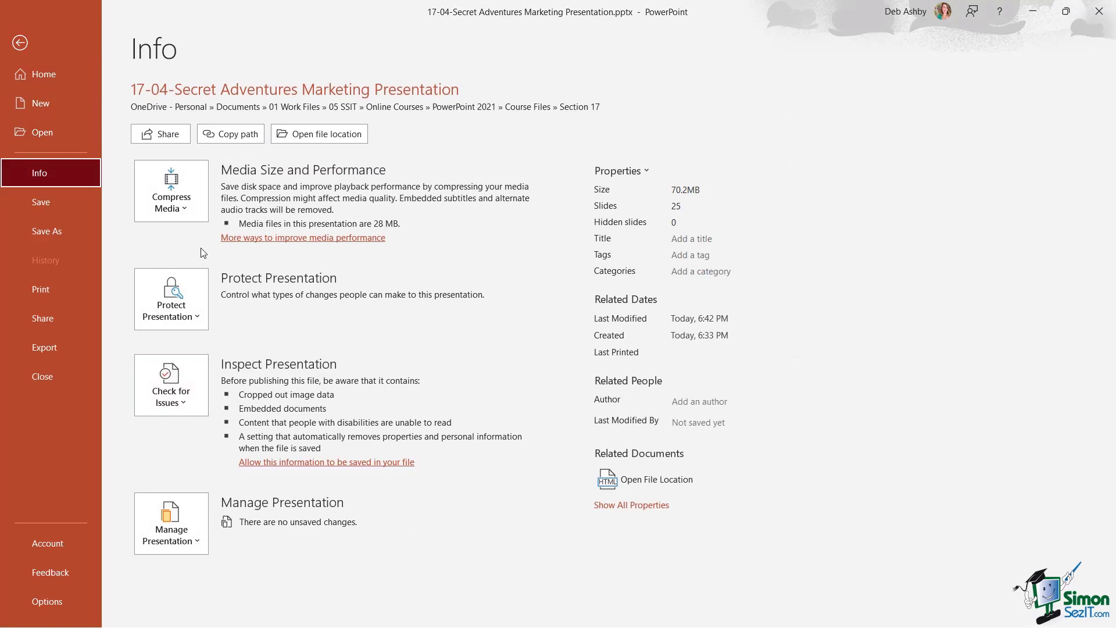
left_click(195, 321)
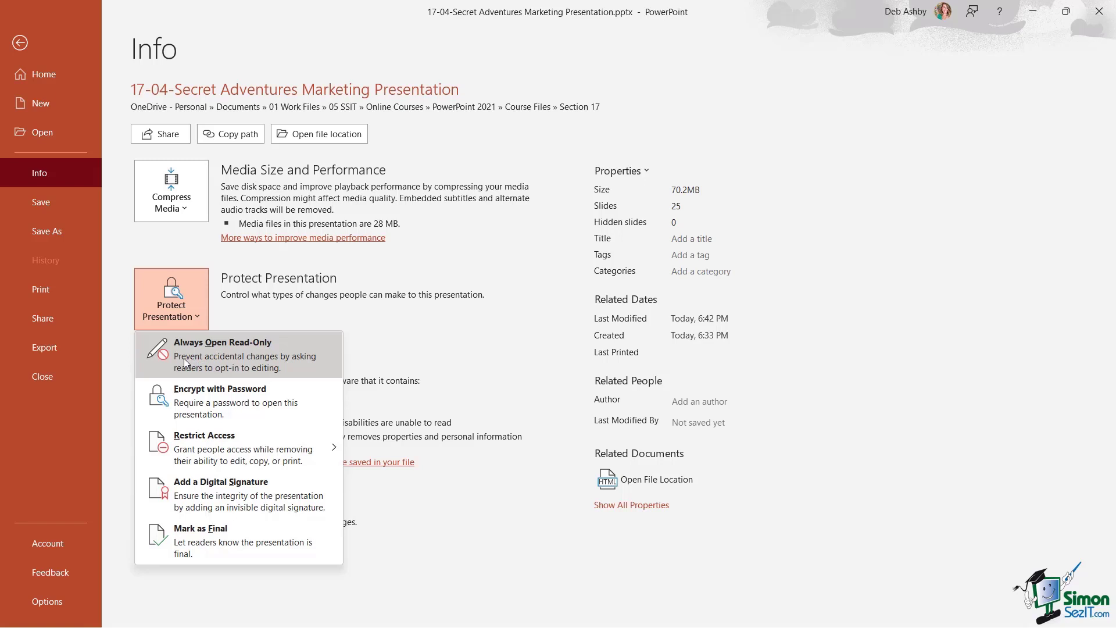
Turn on Always Open Read-Only, save and close, then reopen the 17-04 presentation from Recent
left_click(232, 354)
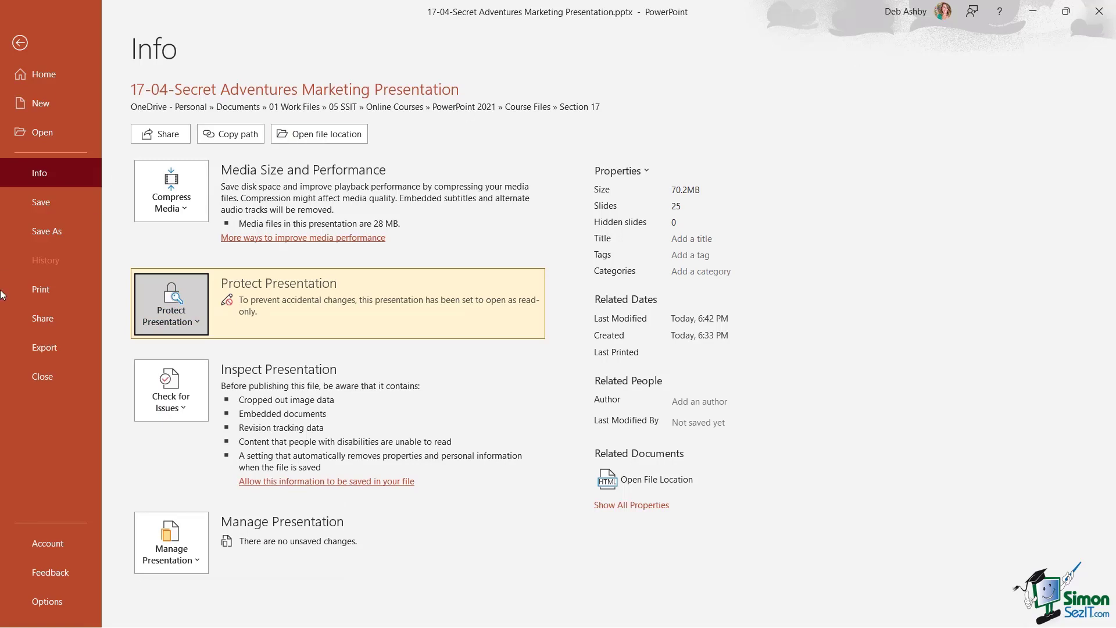
left_click(50, 378)
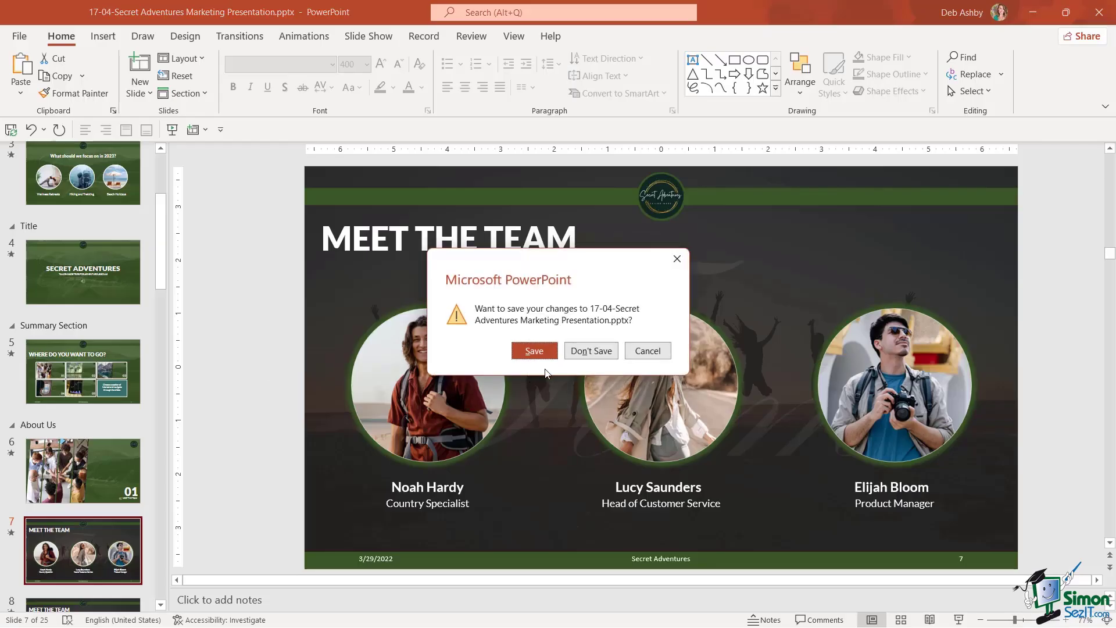
left_click(533, 350)
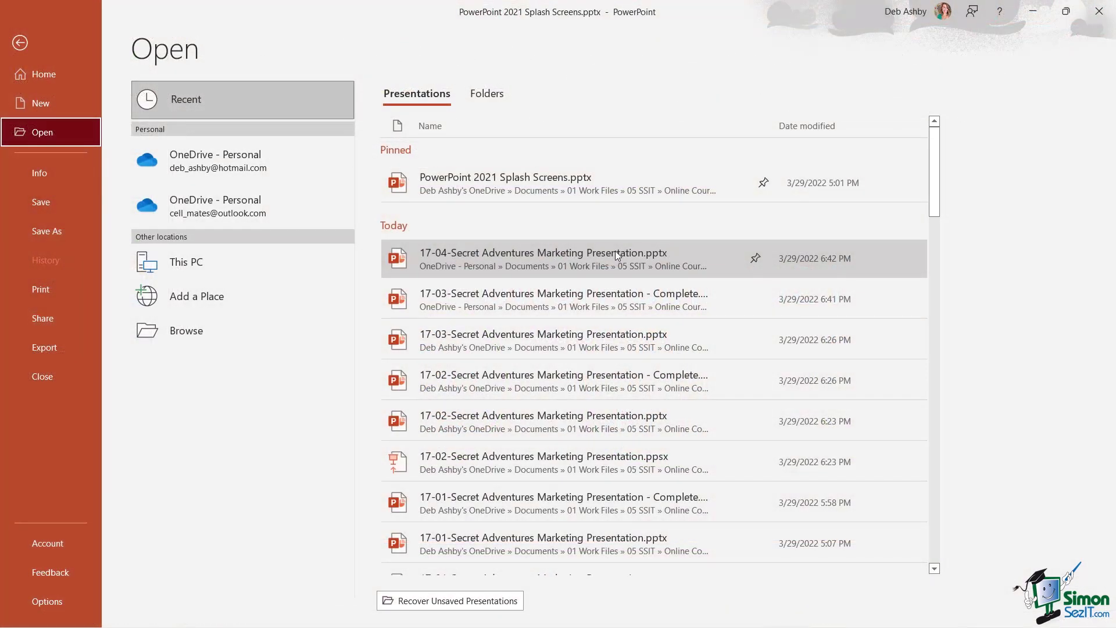
left_click(604, 256)
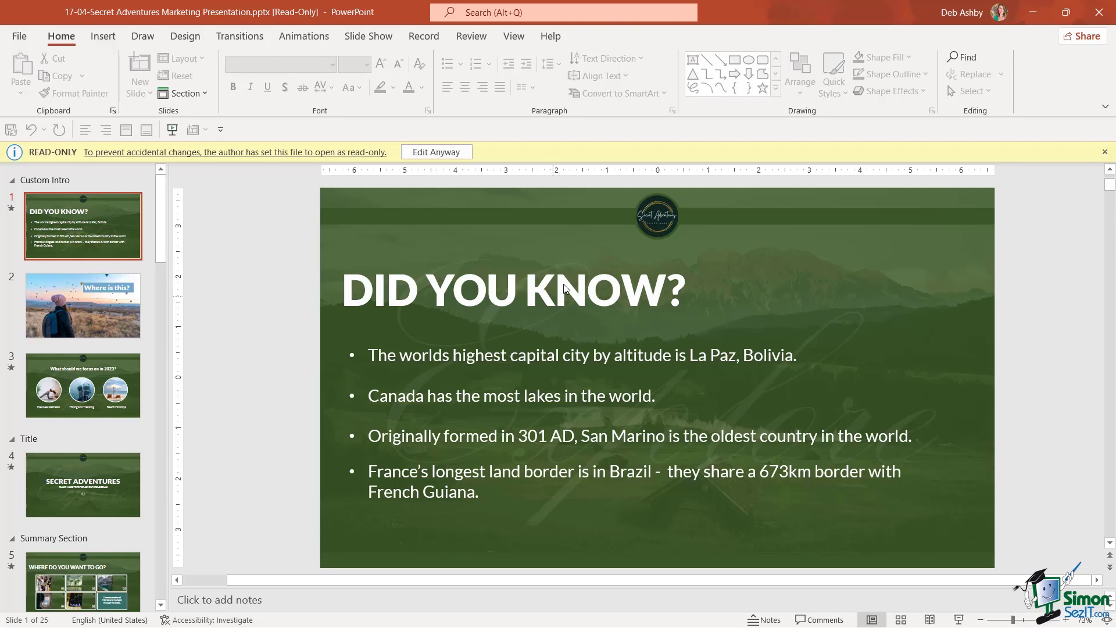
Try editing the bullet list and script text, then choose Edit Anyway to allow editing
left_click(494, 355)
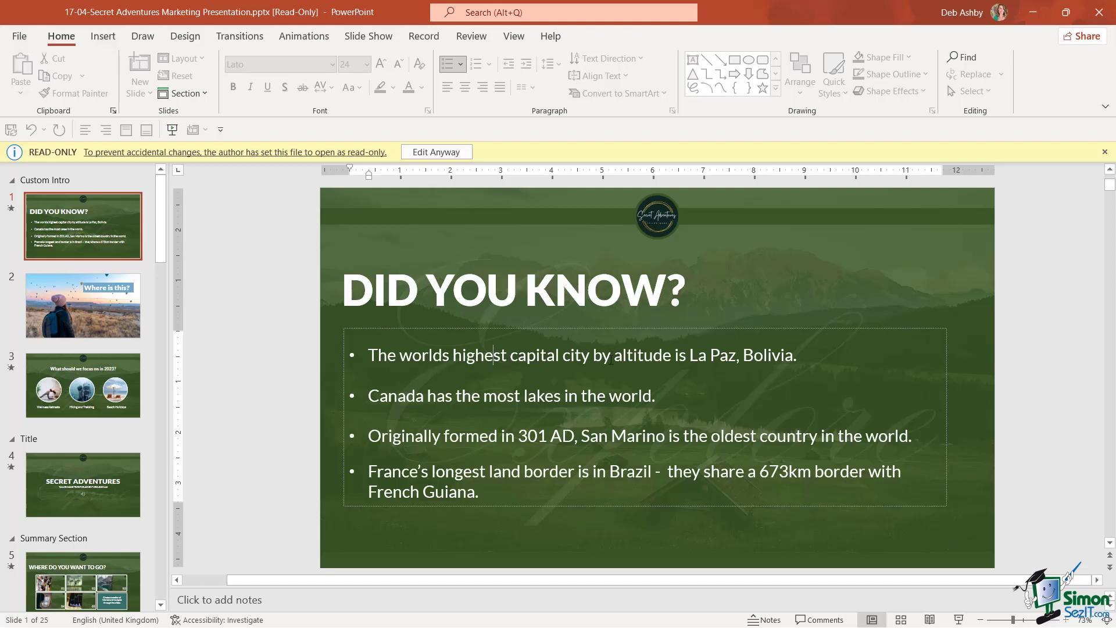
left_click(837, 294)
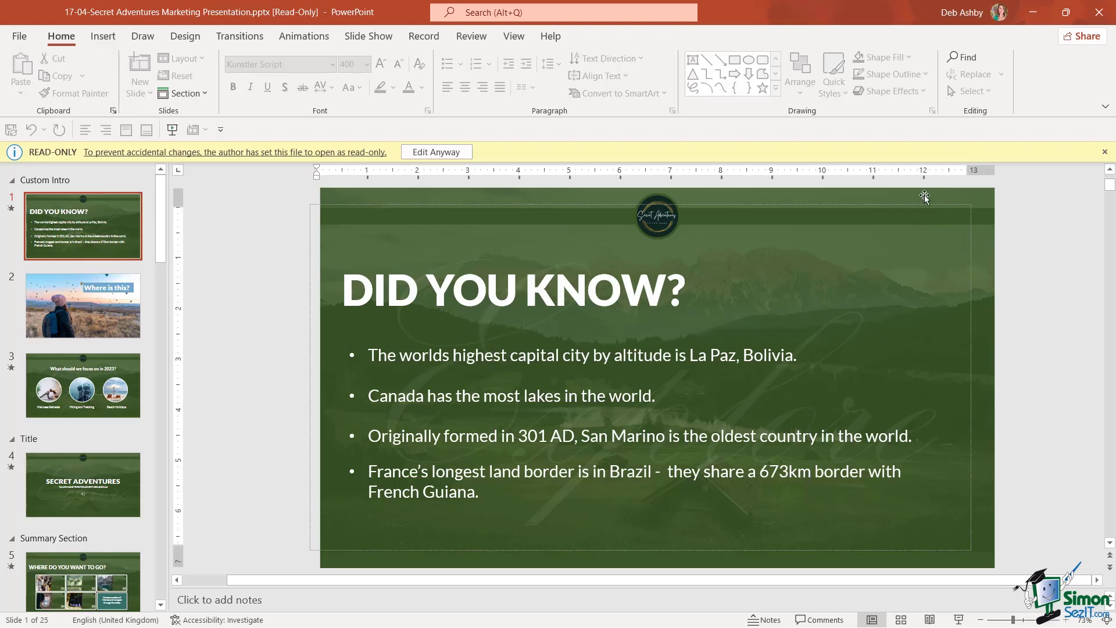
left_click(878, 200)
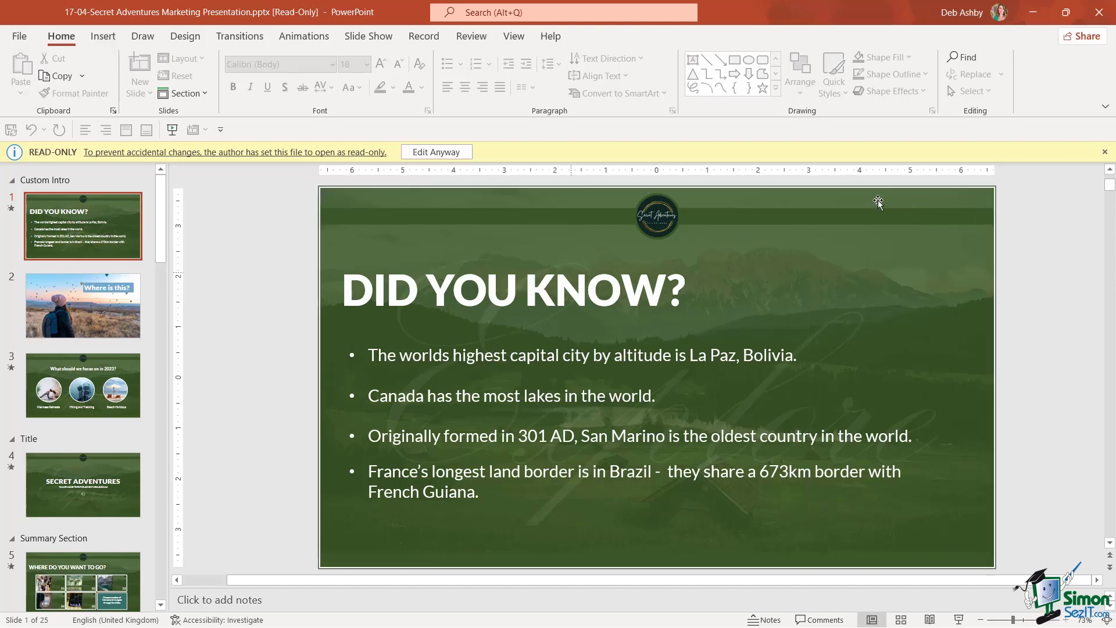
left_click(436, 152)
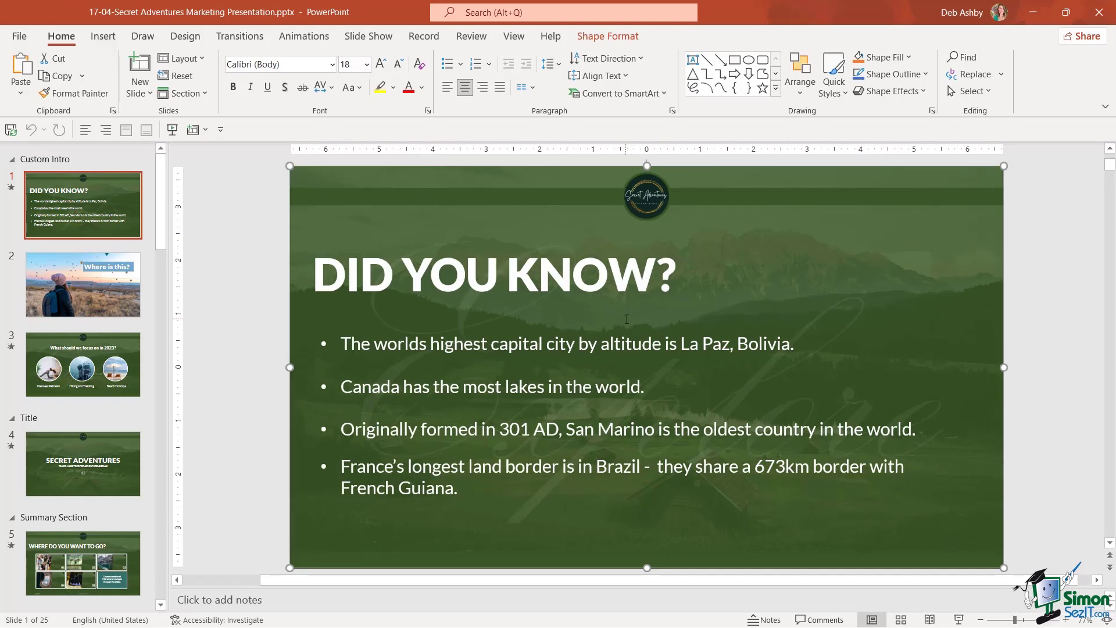
Switch off Always Open Read-Only under Protect Presentation on the Info page
left_click(19, 36)
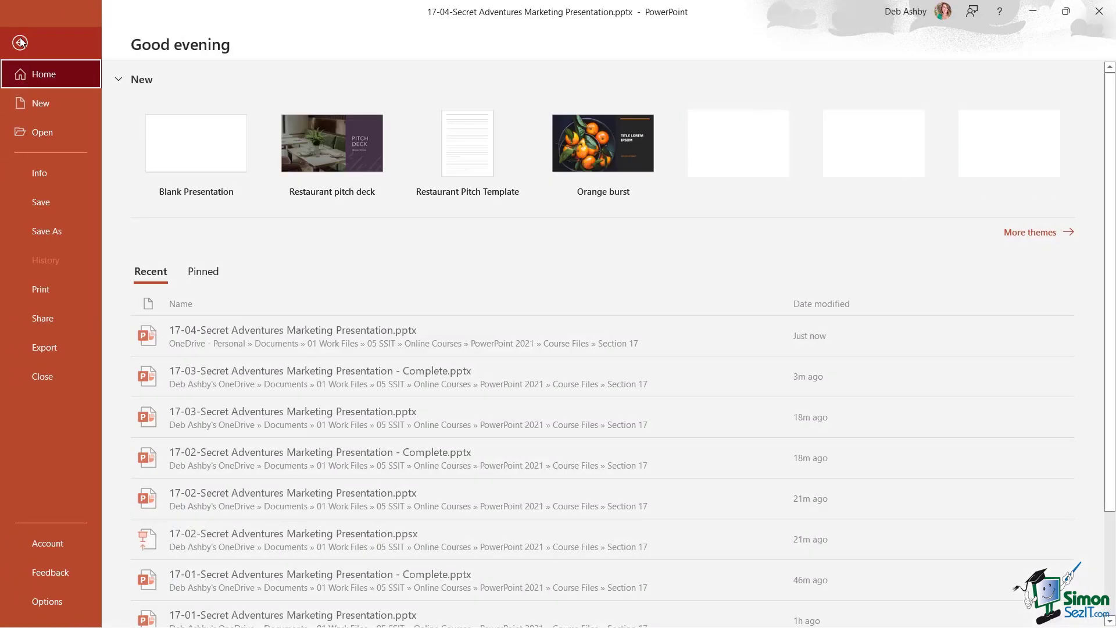
left_click(48, 171)
left_click(171, 303)
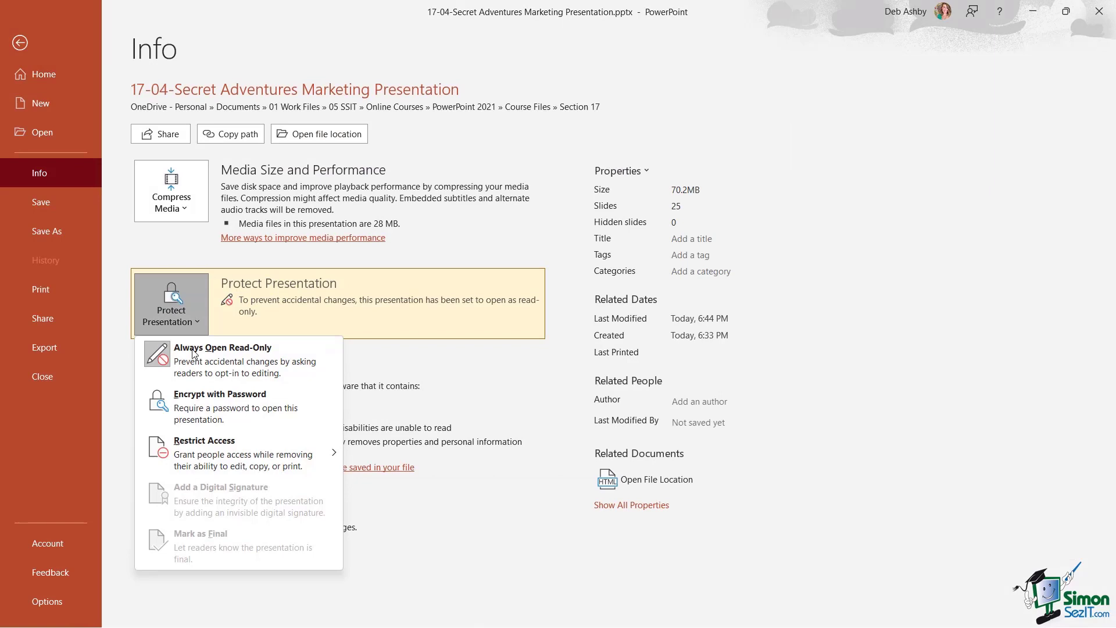
left_click(192, 353)
left_click(194, 315)
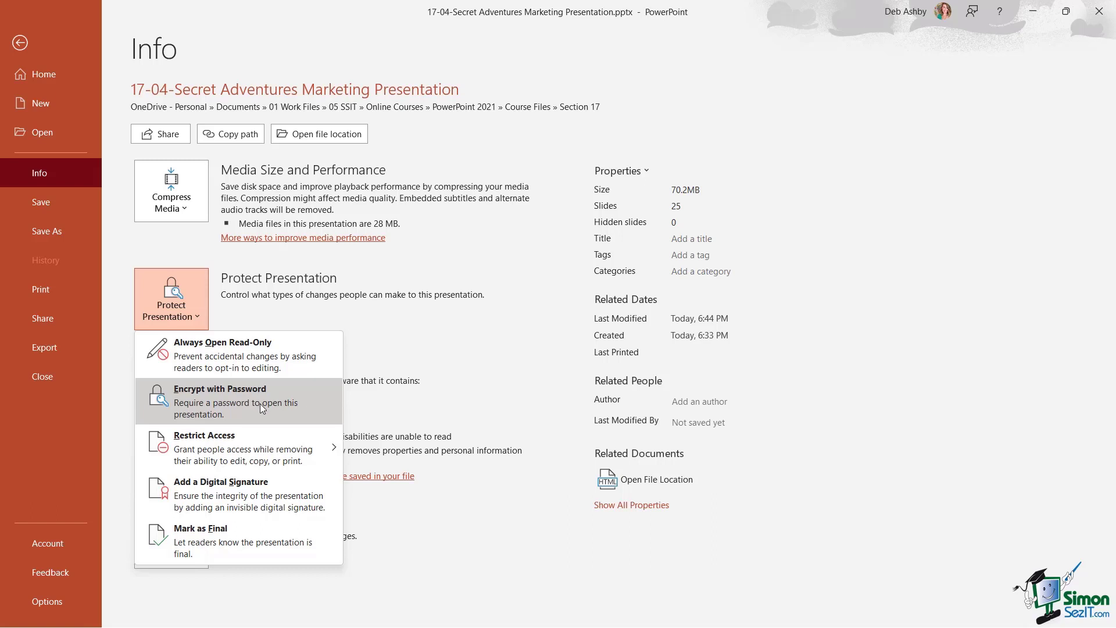
Encrypt the presentation with a password, entering it and then confirming it
left_click(291, 403)
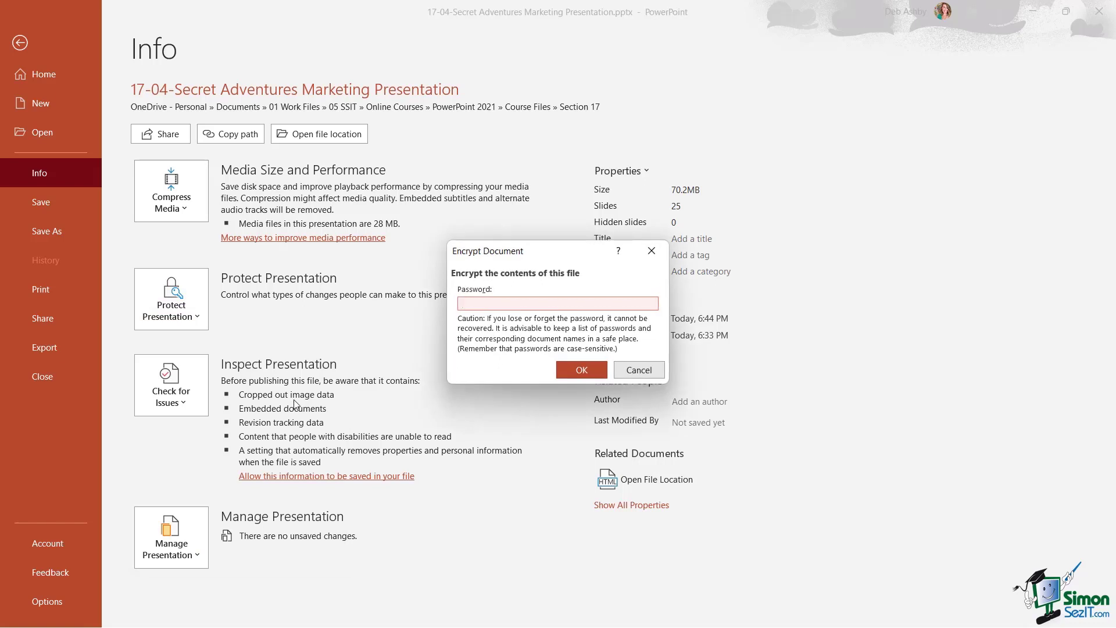
type("********")
key("Return")
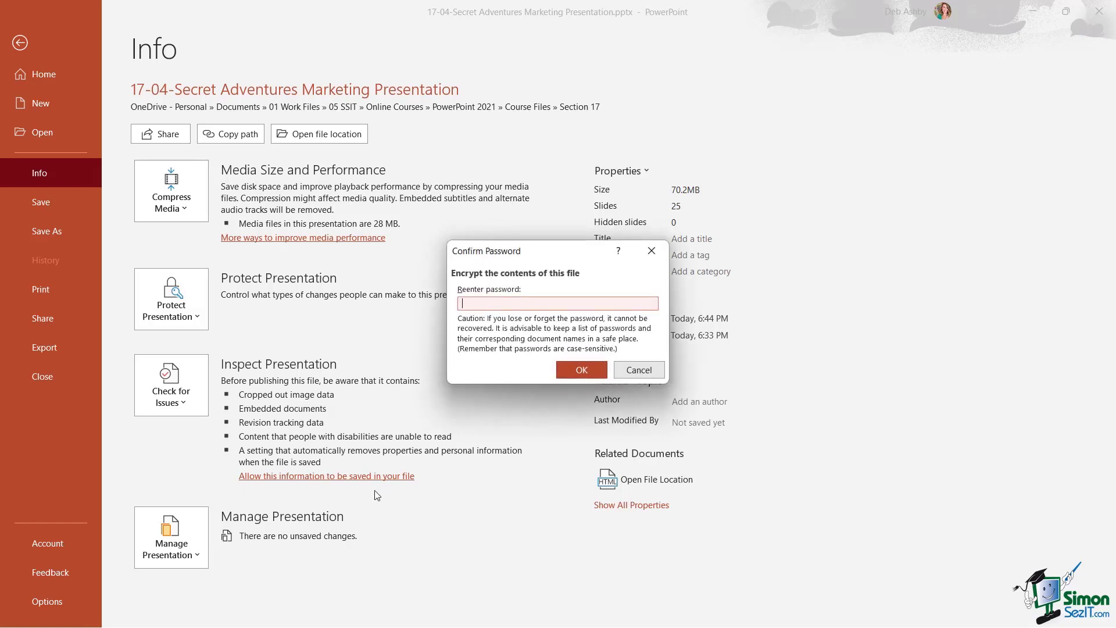
type("********")
key("Return")
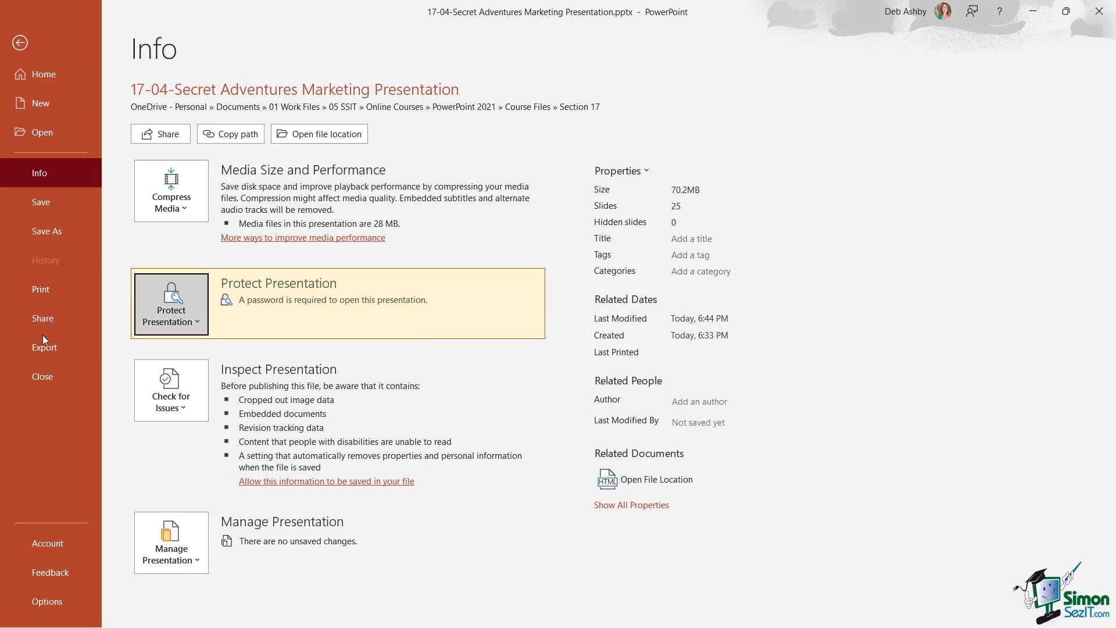
Close without saving, then reopen the 17-04 presentation from Recent by entering its password
left_click(50, 370)
left_click(590, 349)
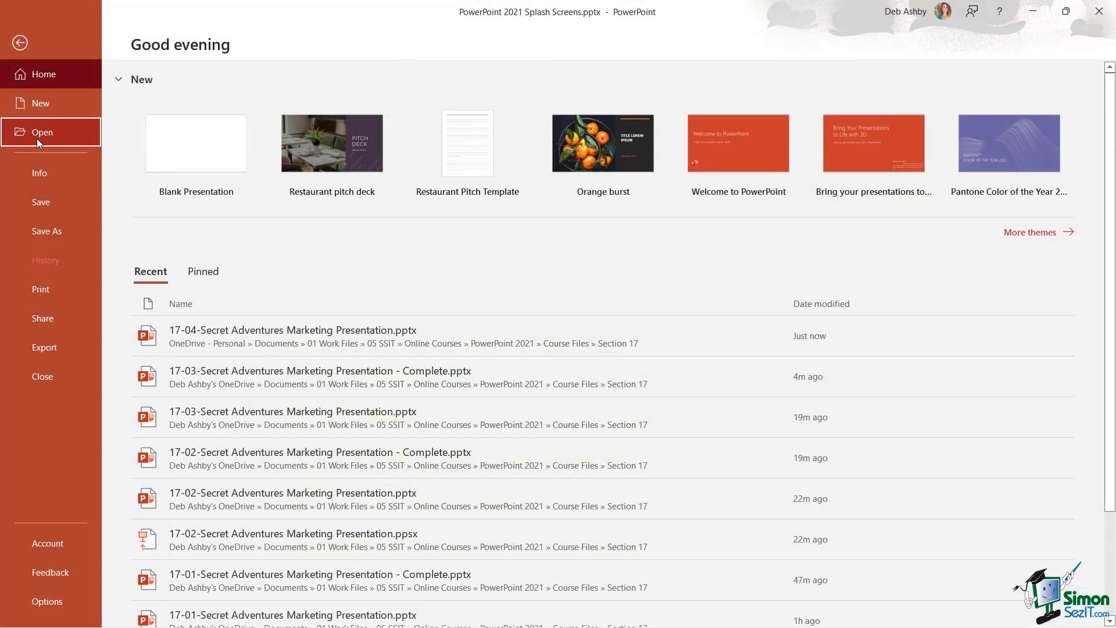
left_click(36, 138)
left_click(442, 258)
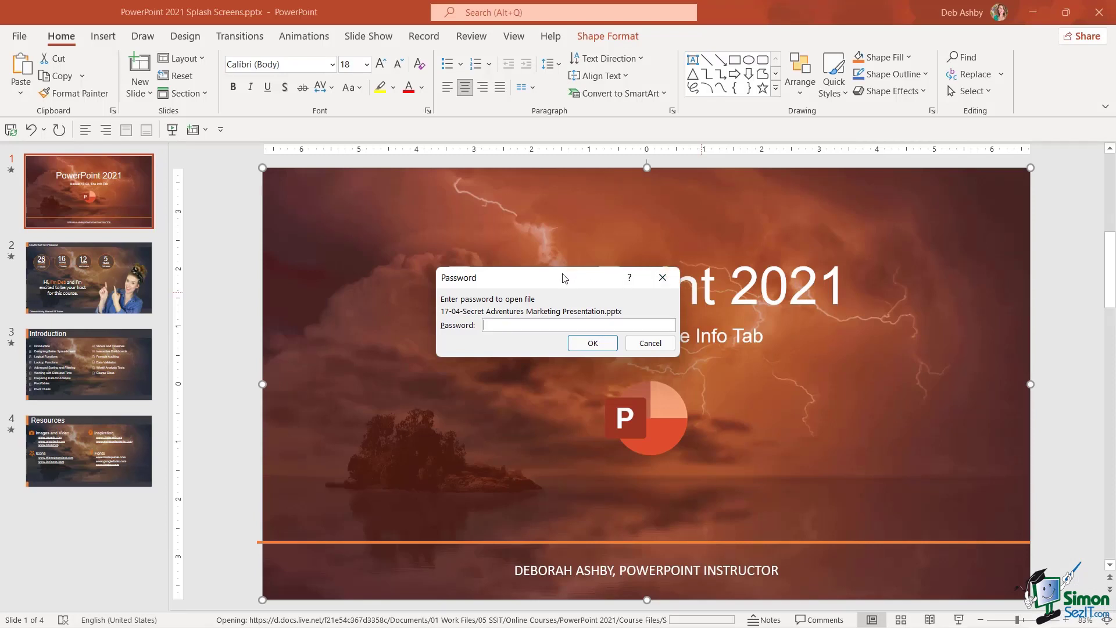
type("********")
key("Return")
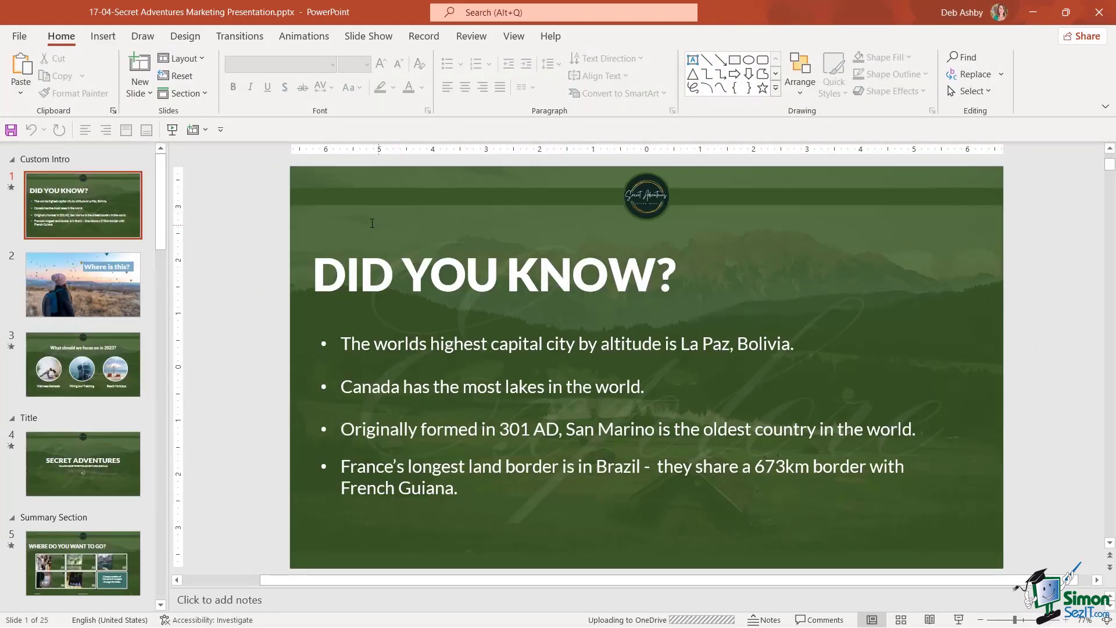
Clear the field in Encrypt with Password and confirm, removing the open password
left_click(21, 38)
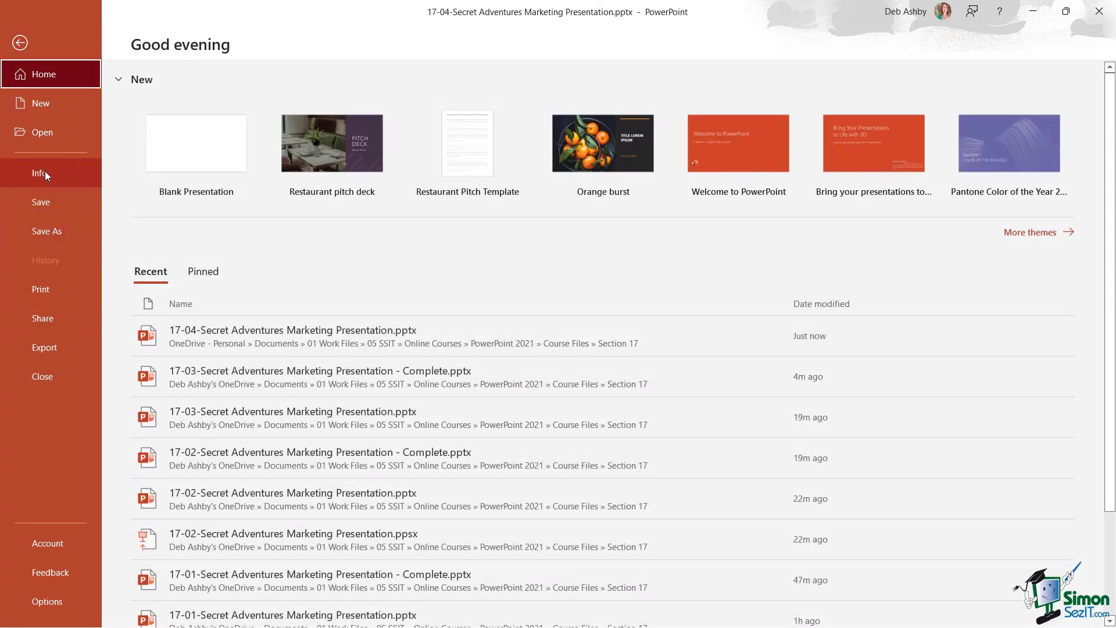
left_click(44, 171)
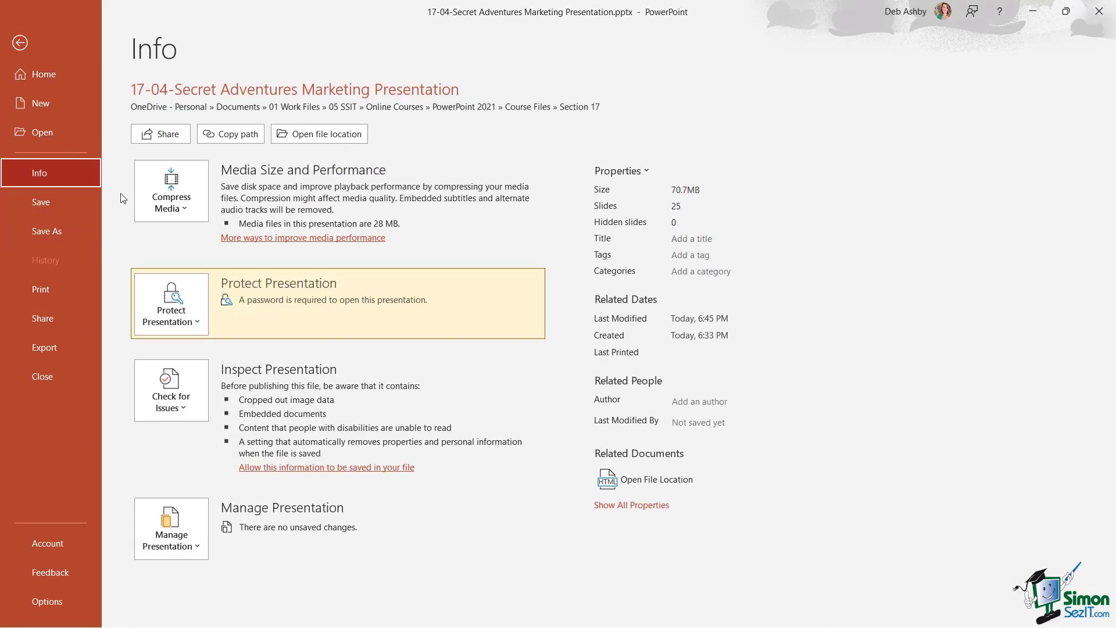
left_click(189, 323)
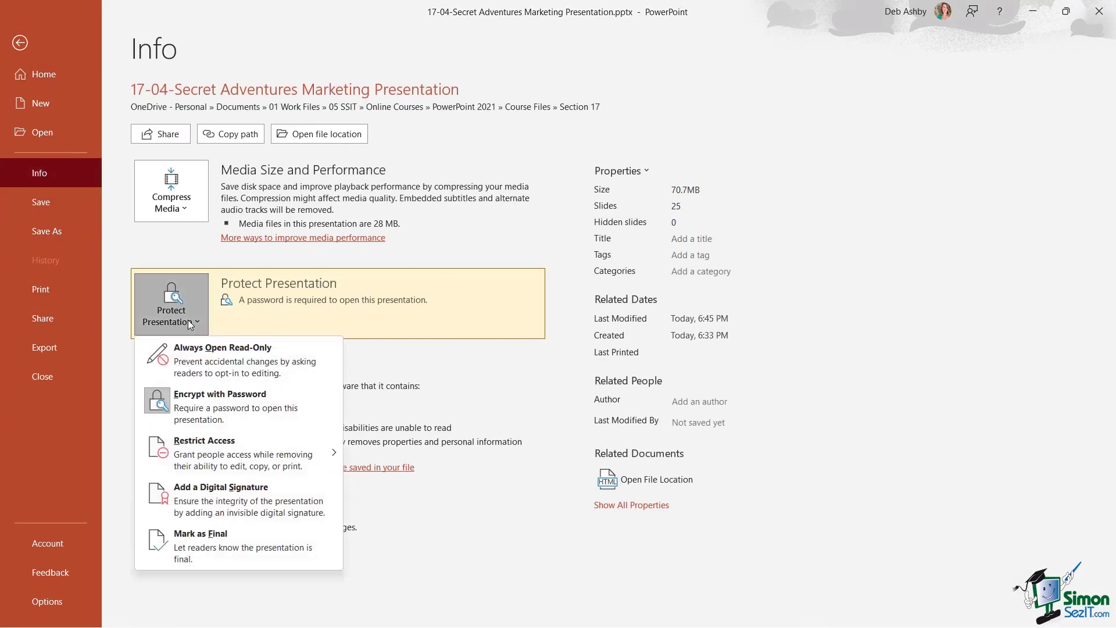
left_click(200, 406)
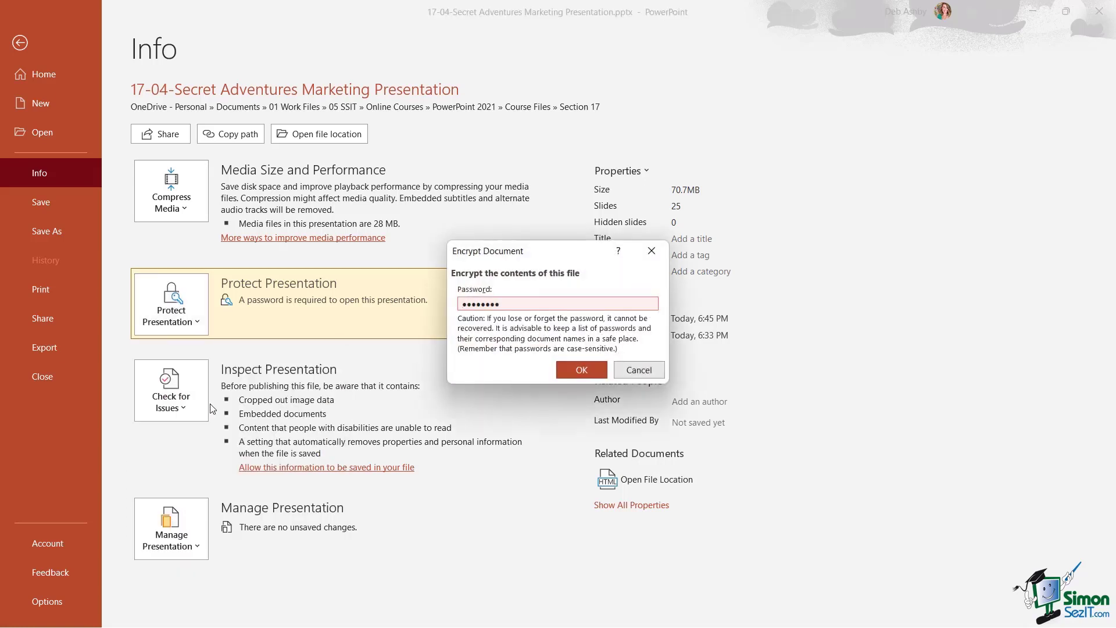
left_click_drag(501, 303, 425, 310)
key("BackSpace")
left_click(574, 374)
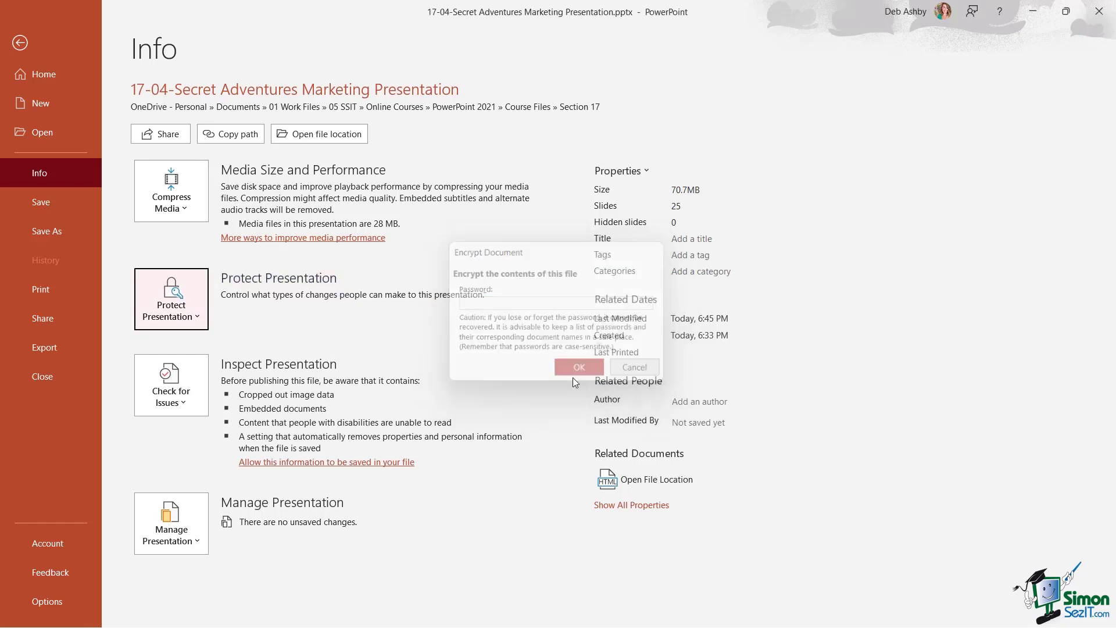
left_click(171, 300)
mouse_move(214, 451)
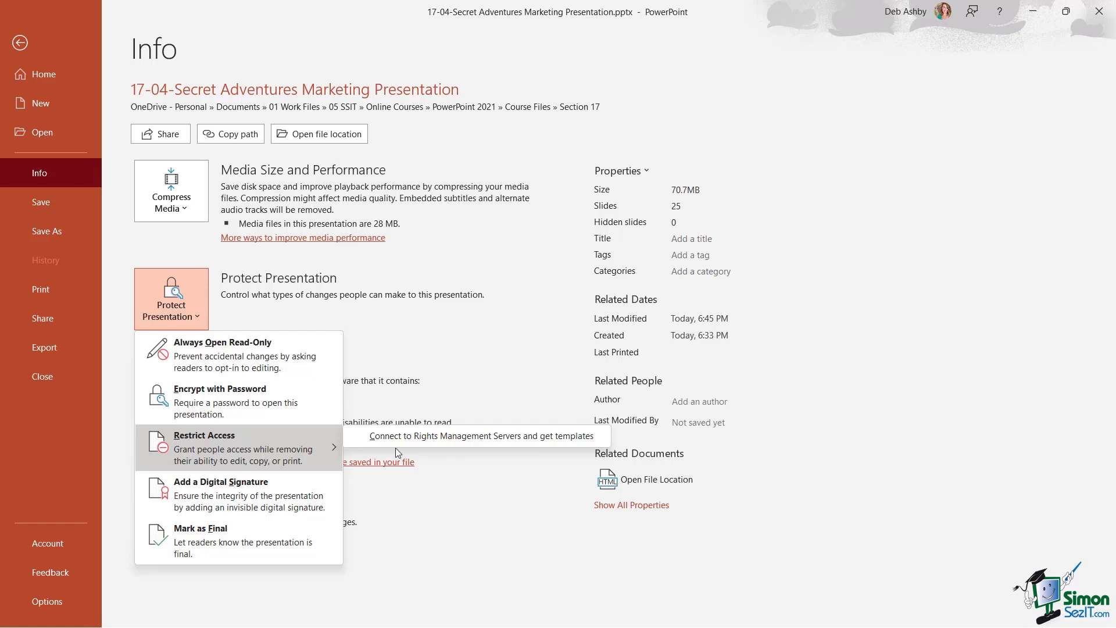
left_click(462, 442)
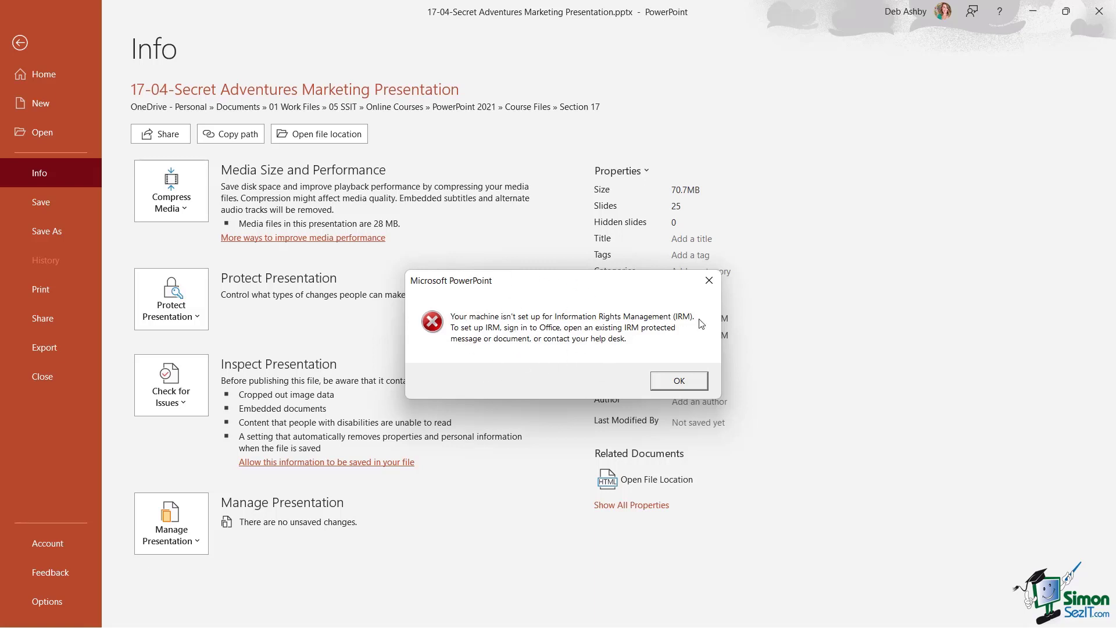
left_click(679, 381)
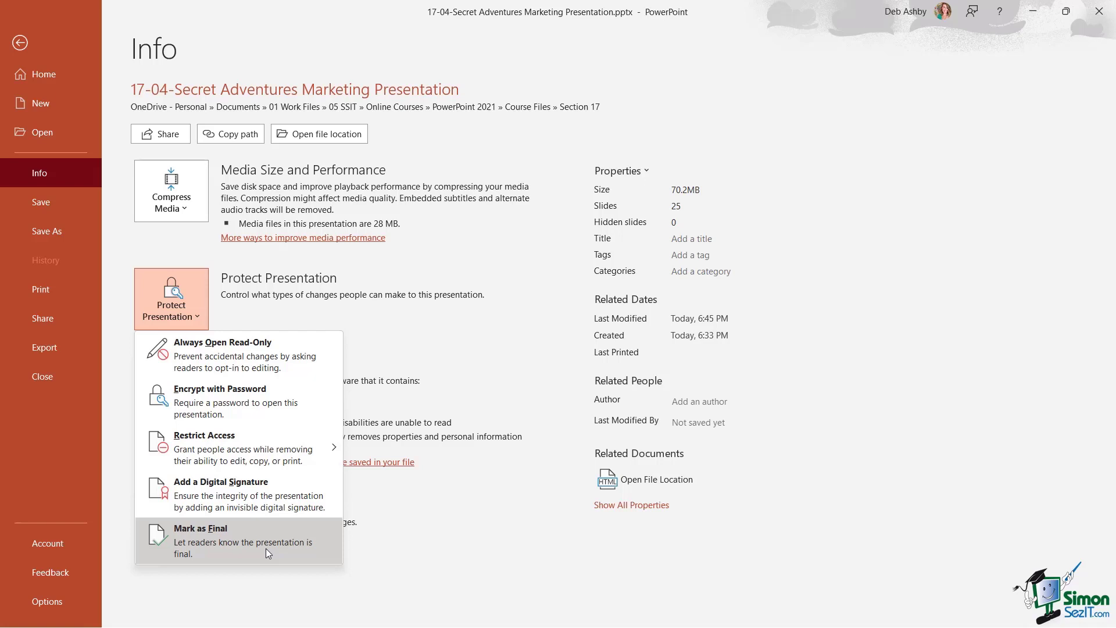
Choose Mark as Final and confirm saving the presentation as final
left_click(250, 544)
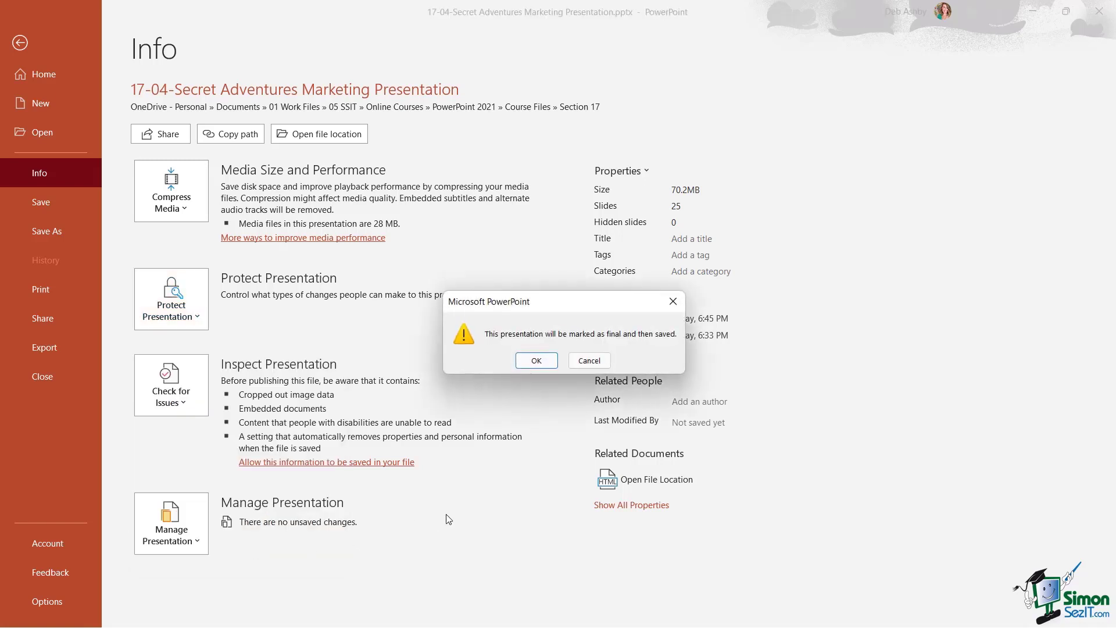
left_click(536, 361)
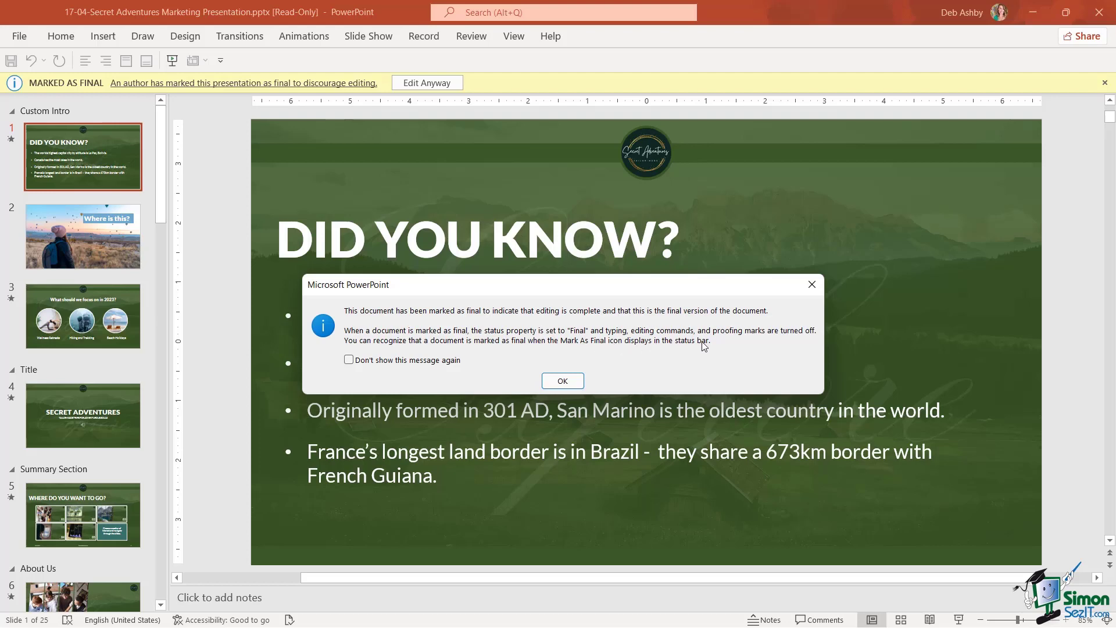
Acknowledge the Marked as Final explanation with OK
left_click(562, 380)
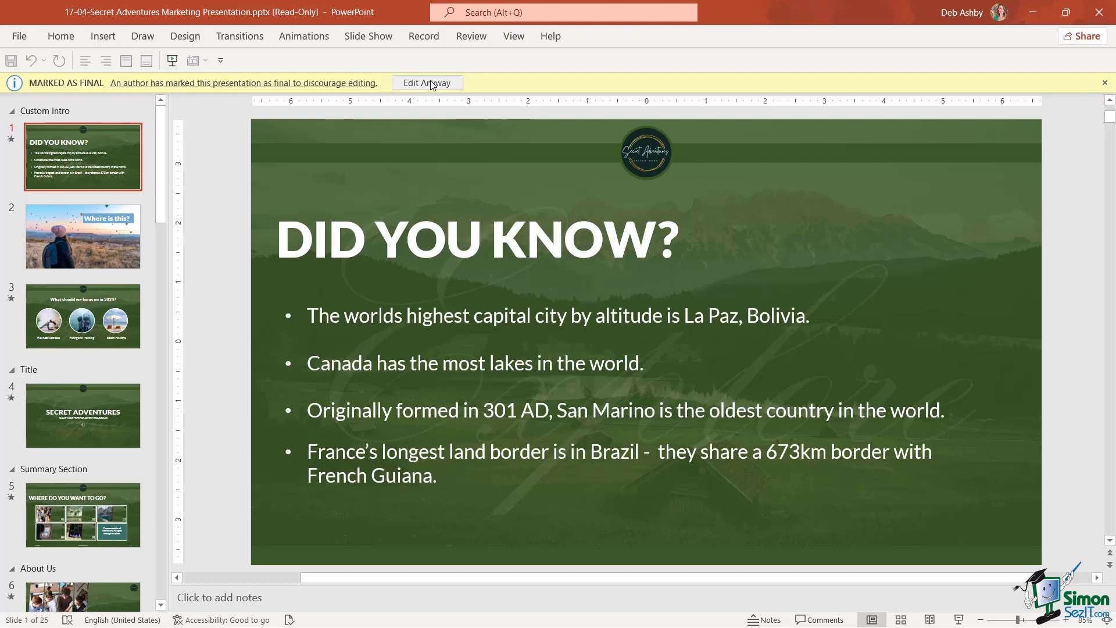
Toggle off Mark as Final from the Info page and return to slide editing
left_click(19, 37)
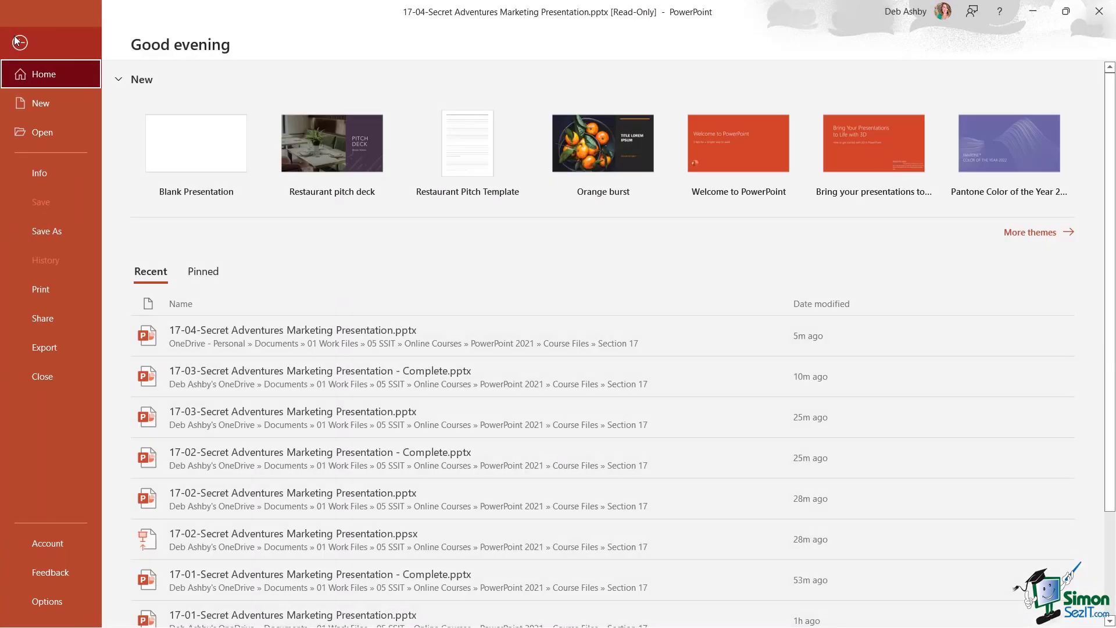
left_click(37, 173)
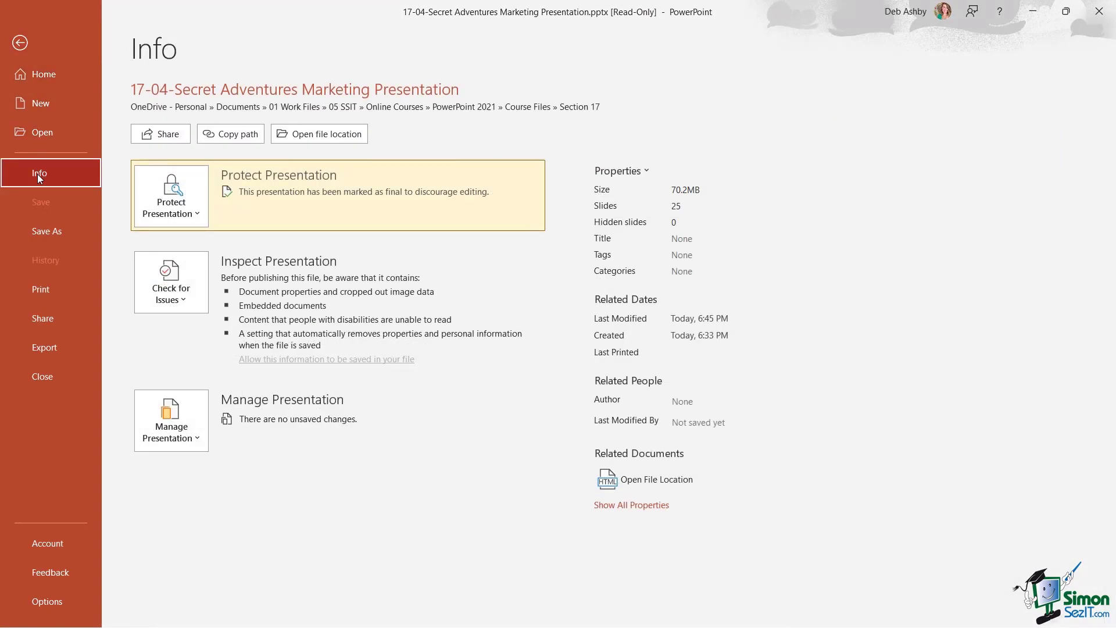
left_click(627, 506)
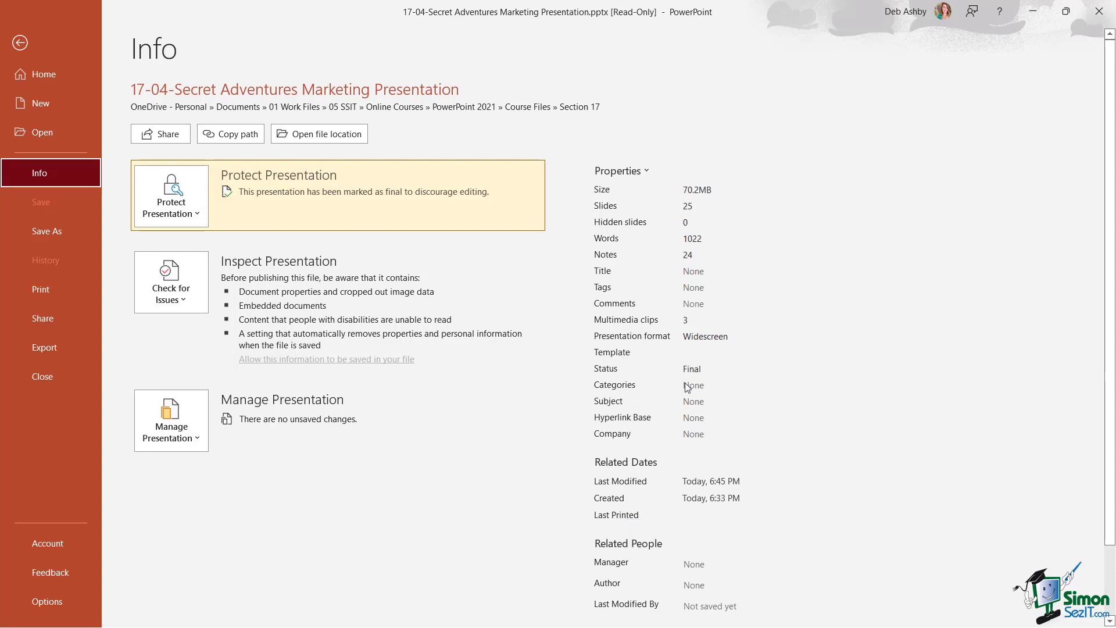
left_click(191, 214)
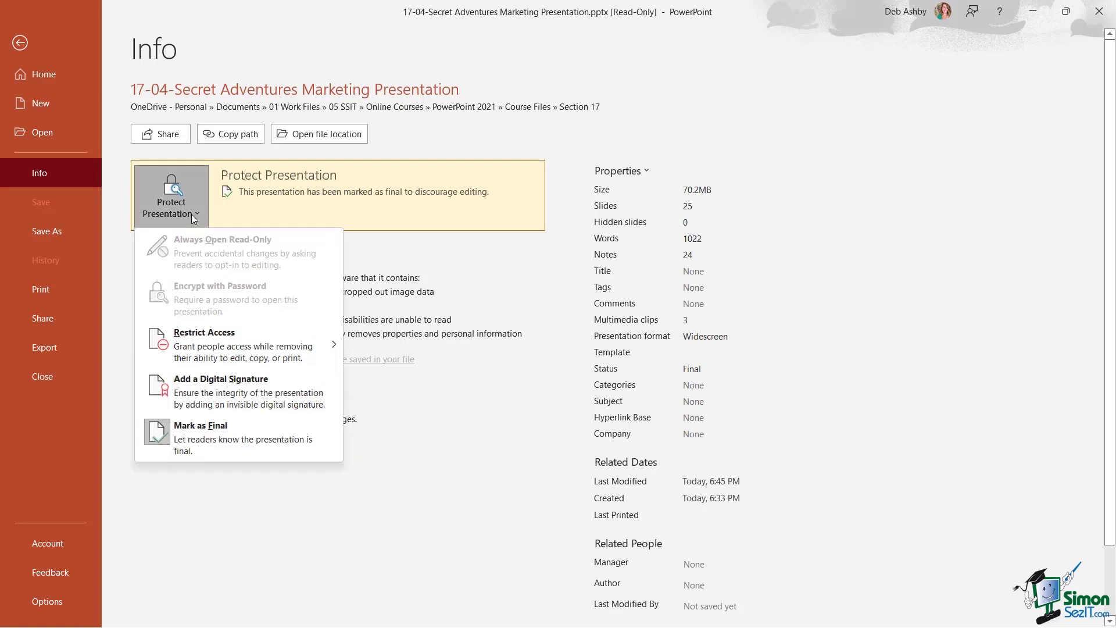
left_click(222, 435)
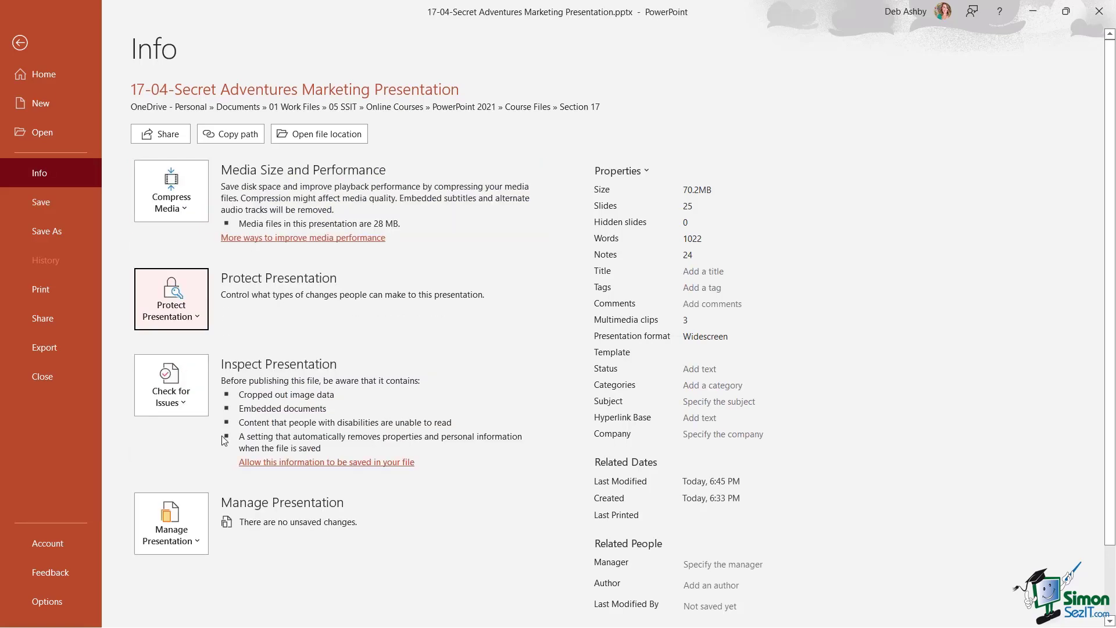
left_click(19, 43)
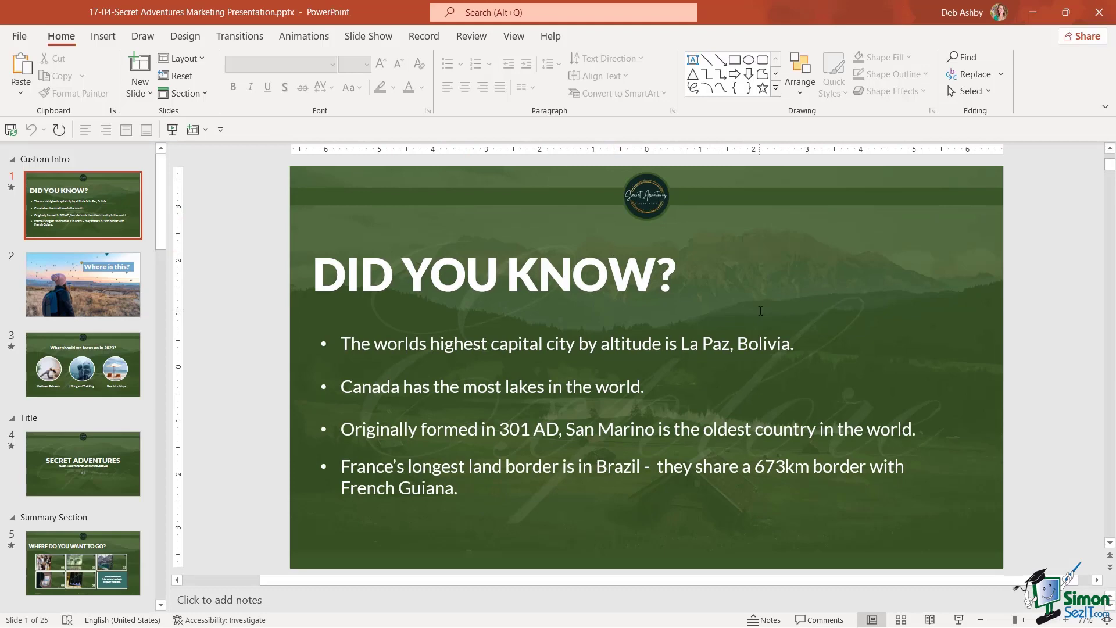